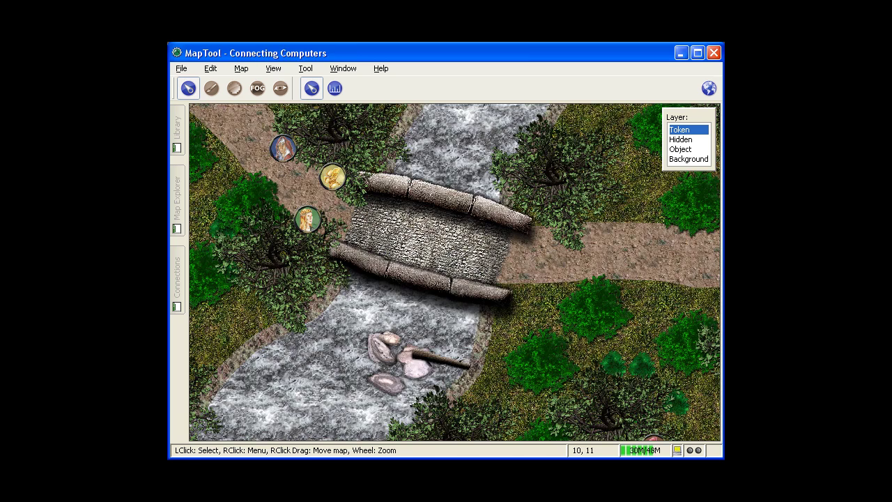
# Step: Open the server setup for the Connecting Computers campaign and choose the Gm role for the host
pyautogui.click(181, 69)
pyautogui.click(214, 183)
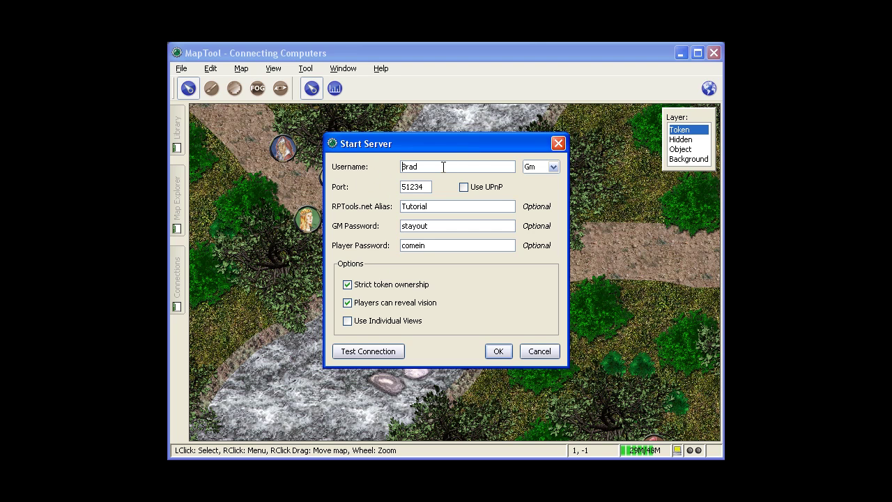
pyautogui.click(551, 168)
pyautogui.click(554, 166)
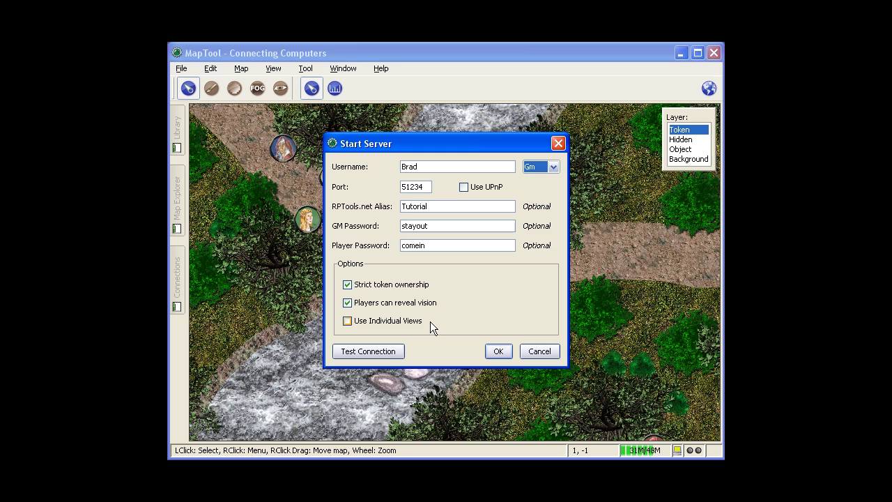
# Step: Test whether the server can be reached from the internet and start the server
pyautogui.click(384, 351)
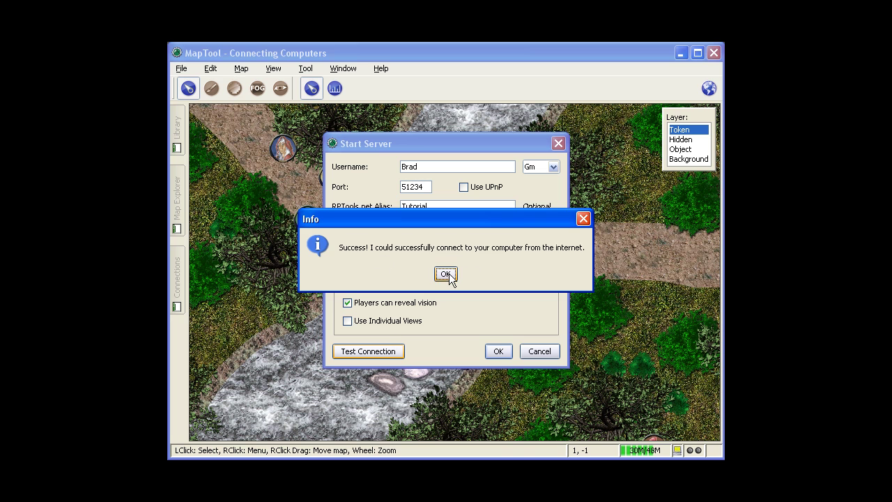
pyautogui.click(447, 274)
pyautogui.click(498, 352)
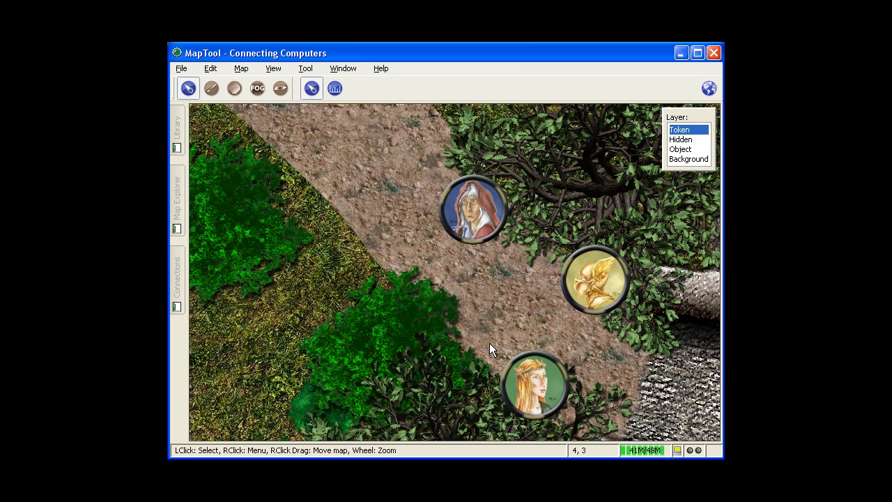
pyautogui.scroll(-5, 489, 343)
pyautogui.moveTo(492, 303); pyautogui.dragTo(435, 264)
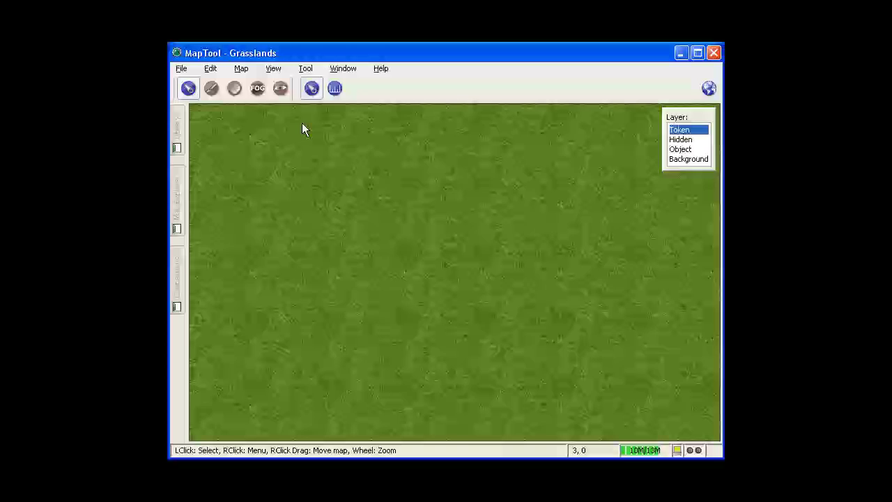
# Step: In the second MapTool instance showing Grasslands, connect with the Player role to the Tutorial server from the RPTools.net server list
pyautogui.click(182, 69)
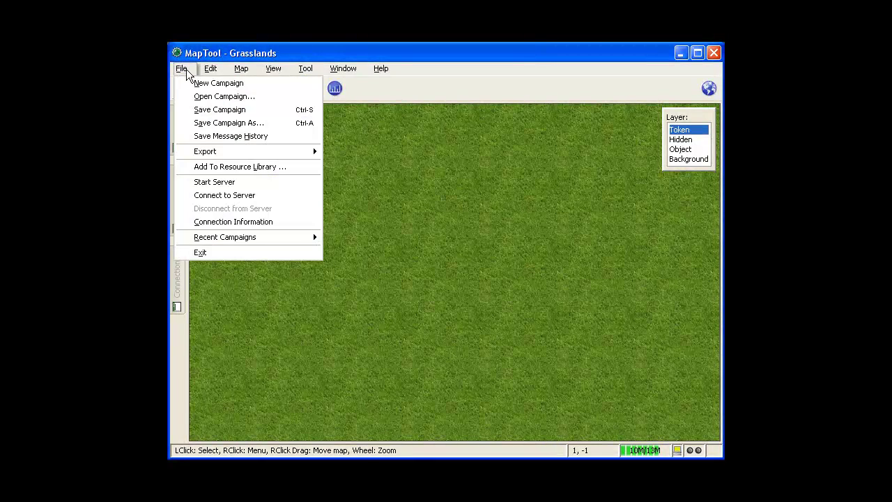
pyautogui.click(234, 197)
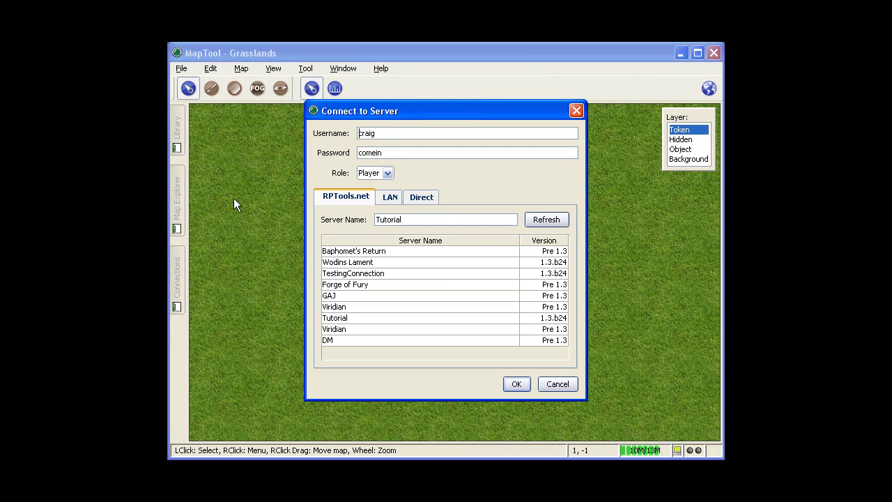
pyautogui.press('Tab')
pyautogui.click(386, 171)
pyautogui.click(380, 181)
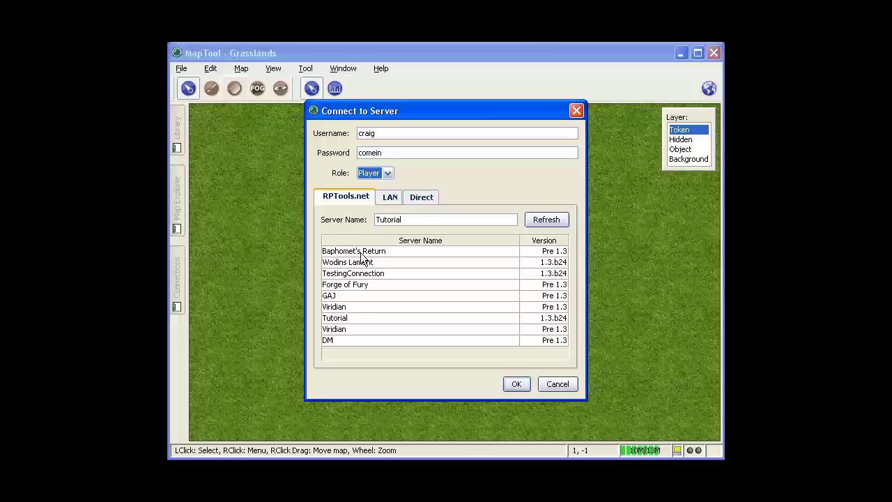
pyautogui.click(342, 318)
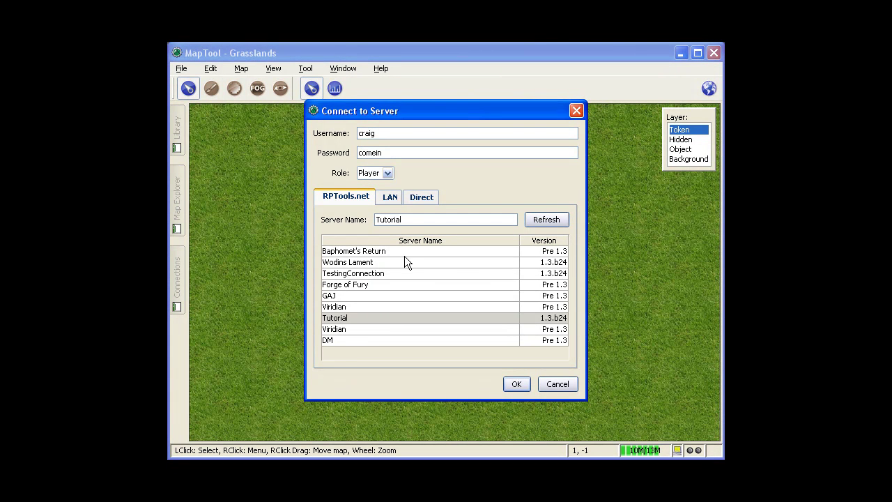
pyautogui.click(519, 385)
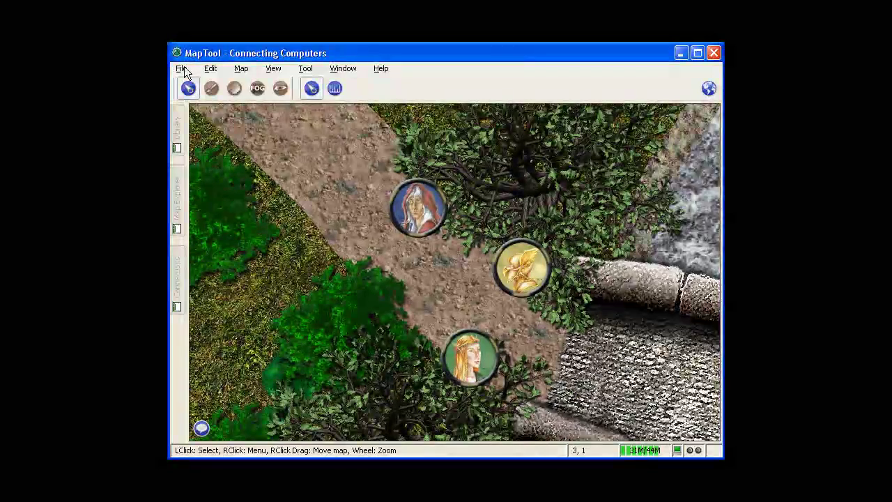
# Step: Disconnect from the server and reconnect as a Player over the LAN, choosing the host's local server
pyautogui.click(184, 68)
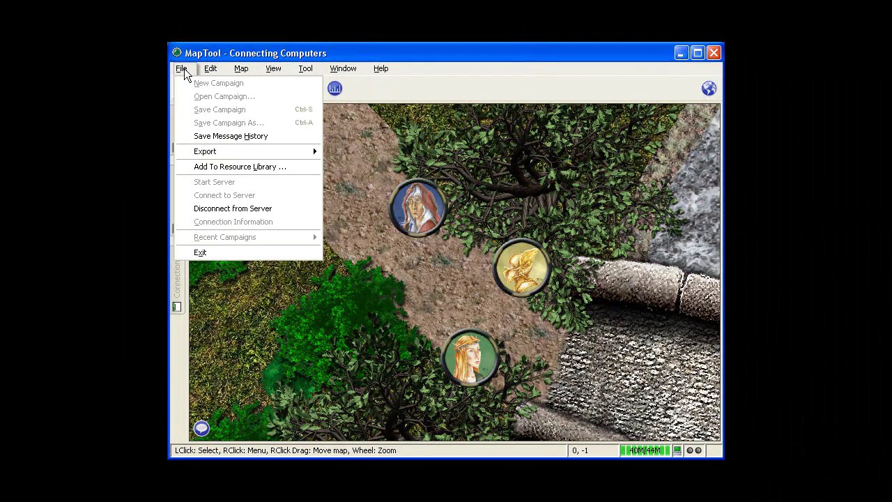
pyautogui.click(234, 209)
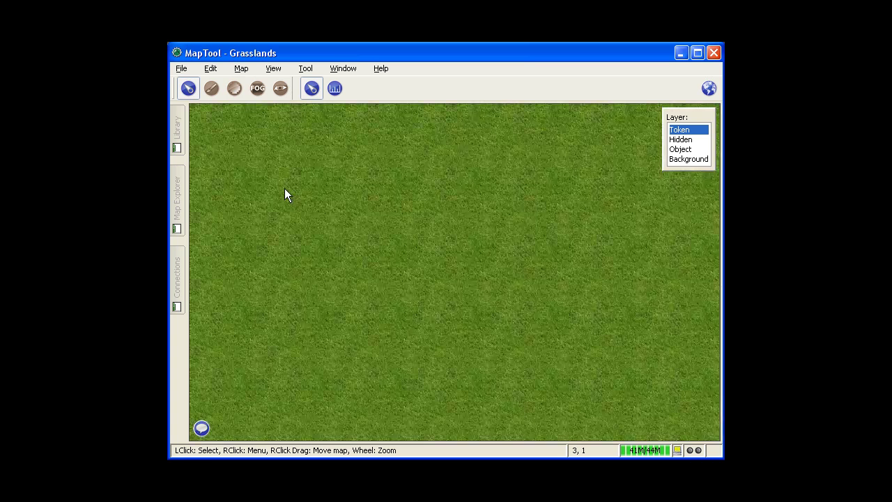
pyautogui.click(180, 69)
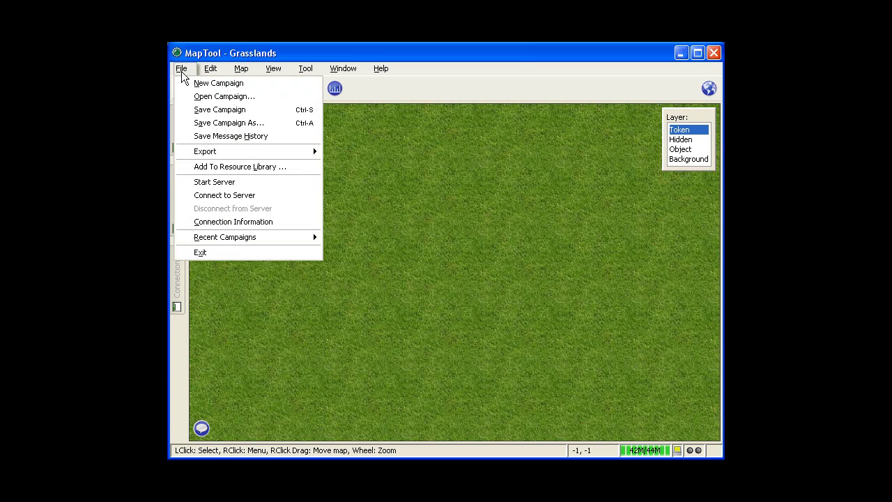
pyautogui.click(234, 196)
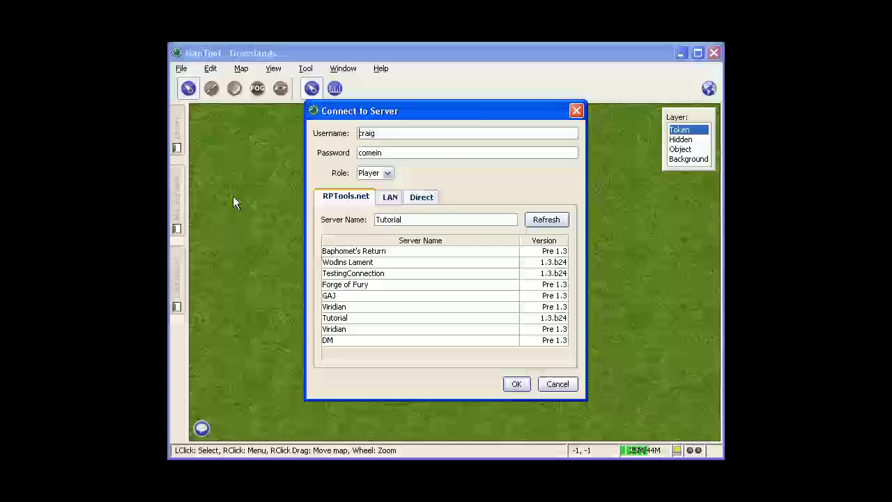
pyautogui.click(391, 197)
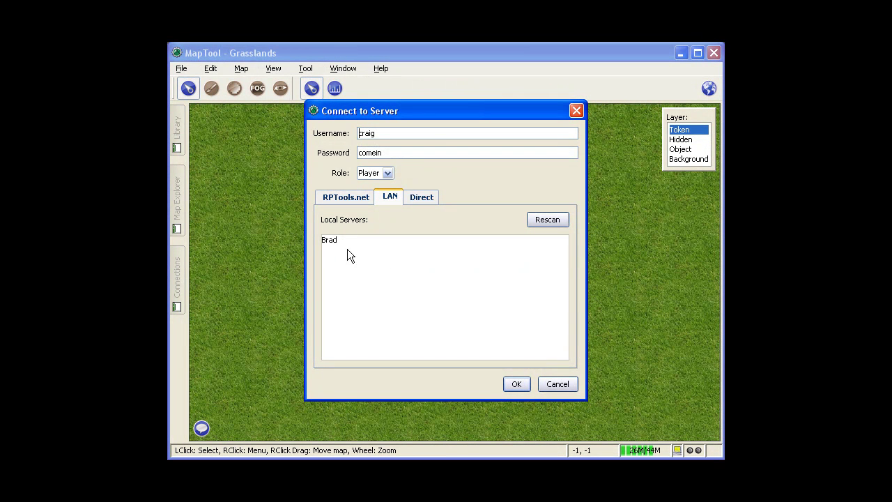
pyautogui.click(329, 241)
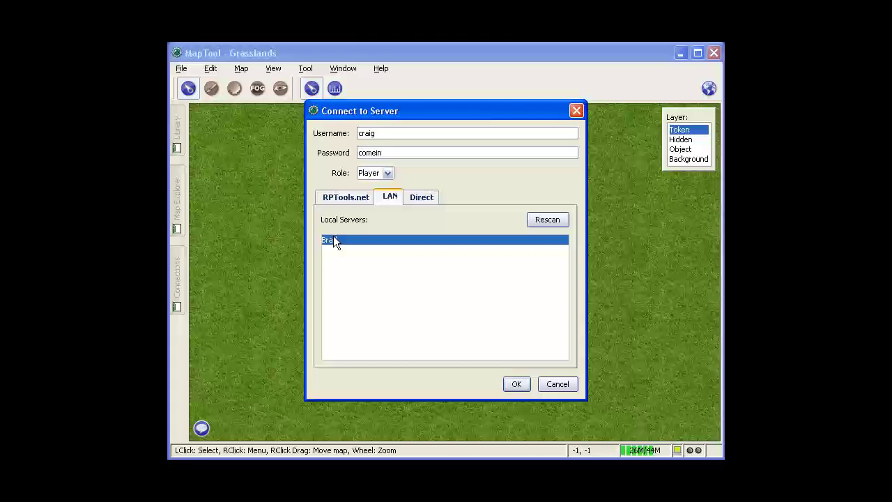
pyautogui.click(517, 384)
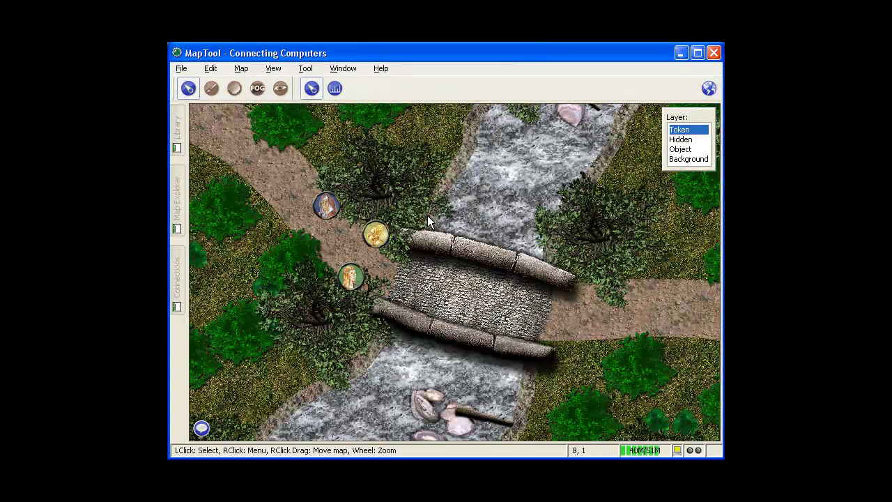
# Step: Look up the external address in the hosting instance's connection information
pyautogui.click(187, 71)
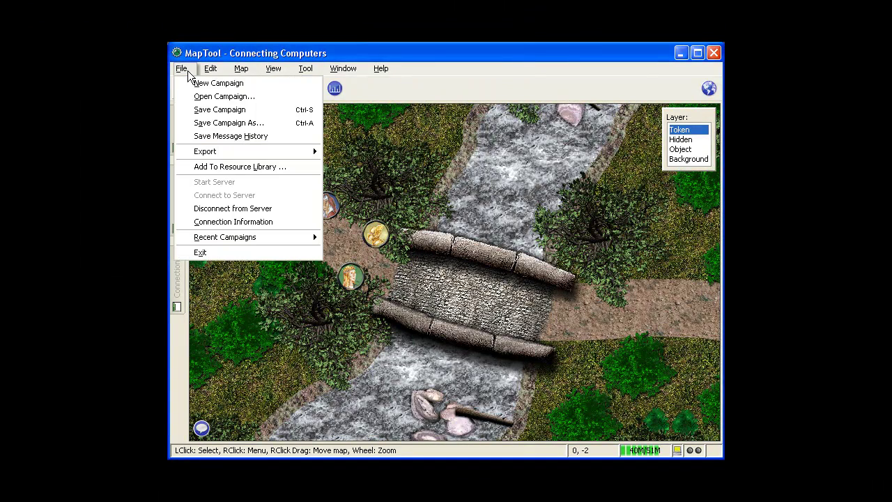
pyautogui.click(229, 223)
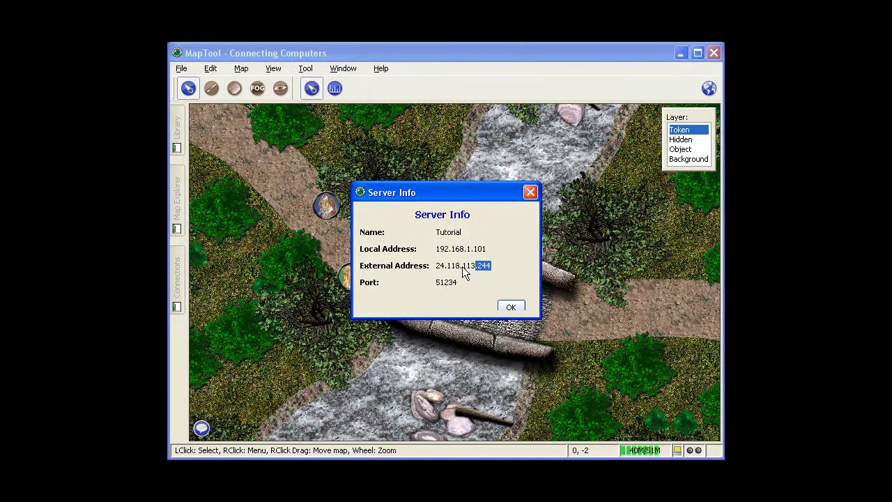
pyautogui.moveTo(463, 266); pyautogui.dragTo(435, 268)
pyautogui.click(511, 307)
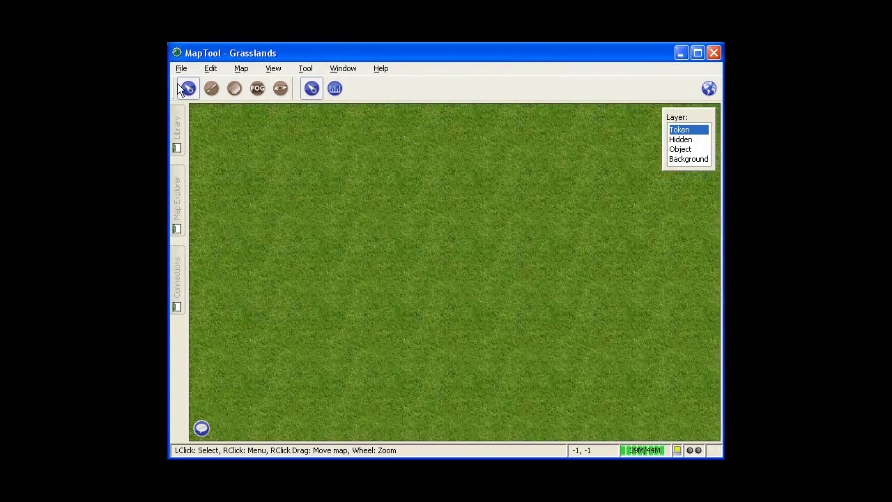
# Step: In the player instance, connect directly to the host's external address on port 51234 with the Player role
pyautogui.click(180, 68)
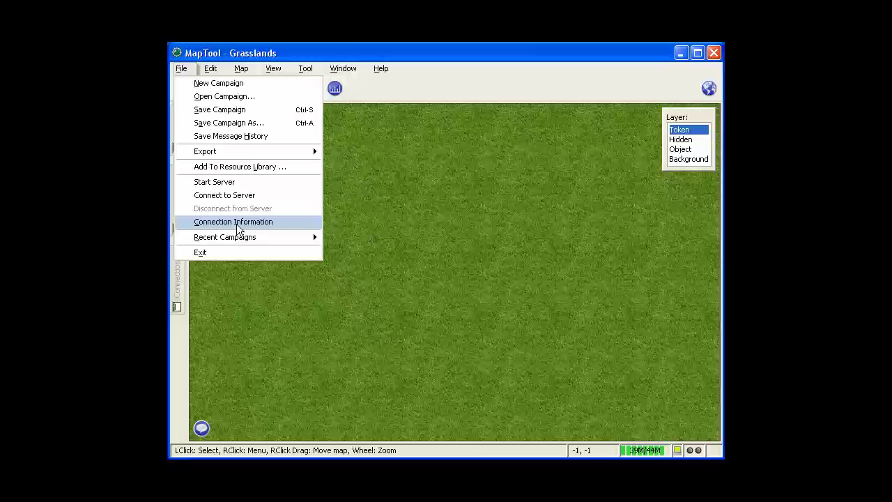
pyautogui.click(225, 198)
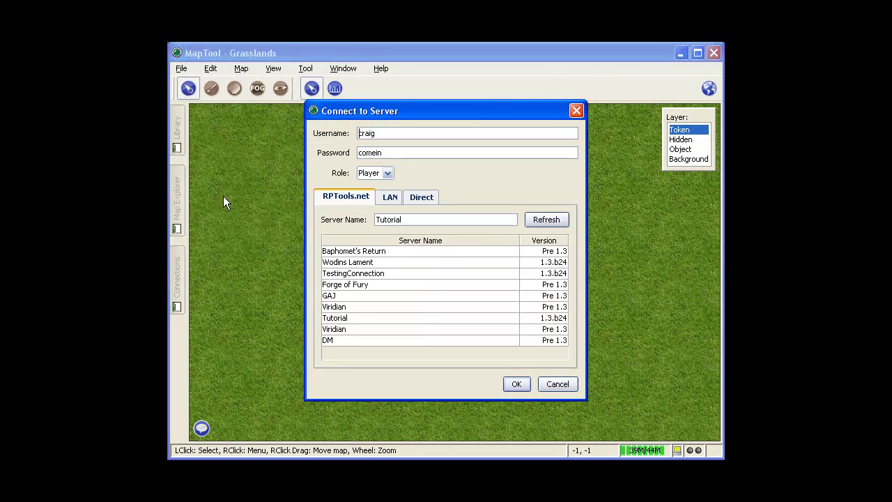
pyautogui.click(432, 200)
pyautogui.doubleClick(419, 218)
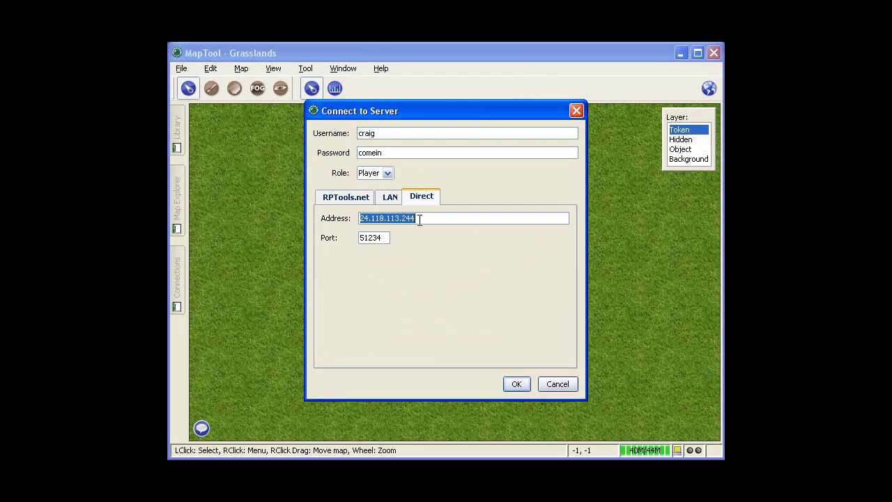
pyautogui.click(448, 223)
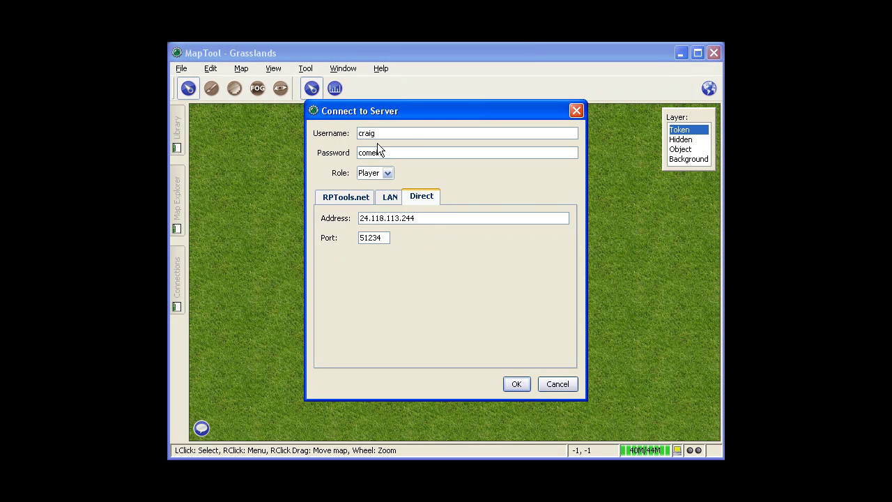
pyautogui.click(517, 384)
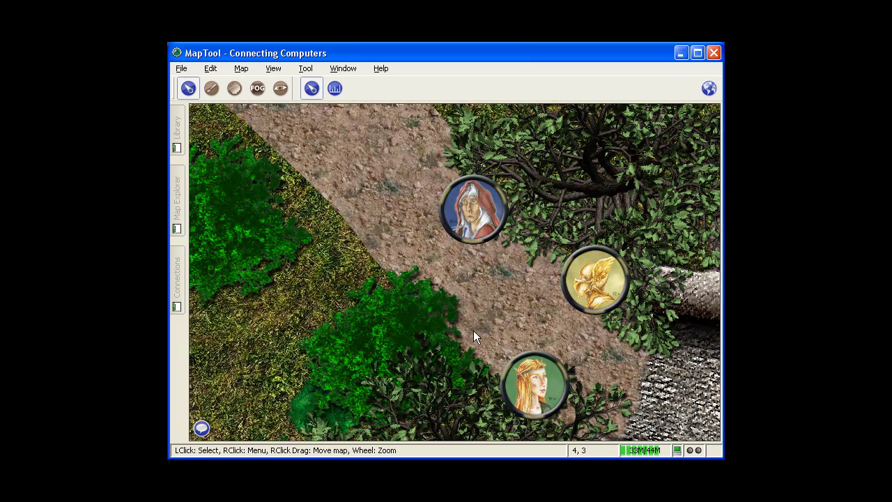
# Step: From the hosting instance, center the connected players on the current map view around the three tokens by the bridge
pyautogui.scroll(-3, 474, 330)
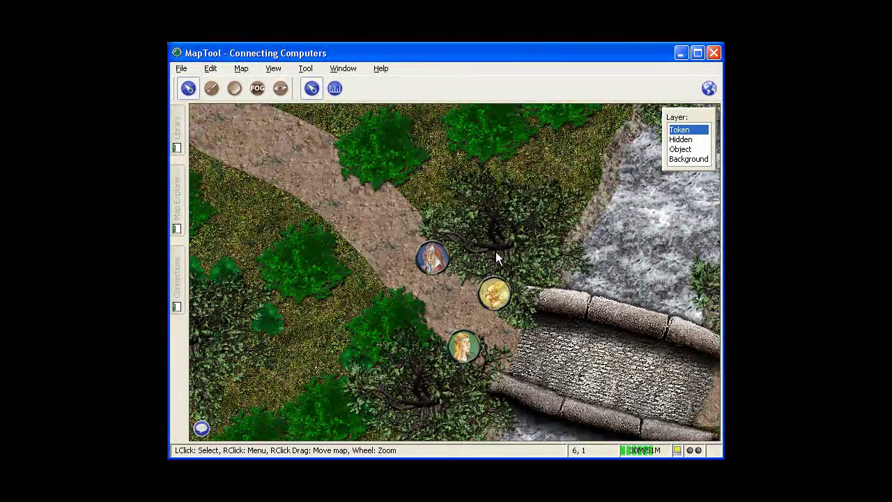
pyautogui.click(309, 70)
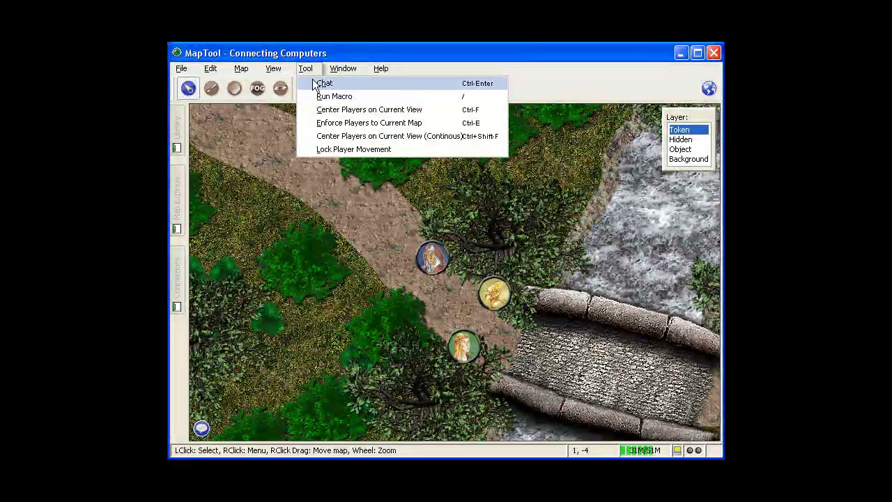
pyautogui.click(328, 112)
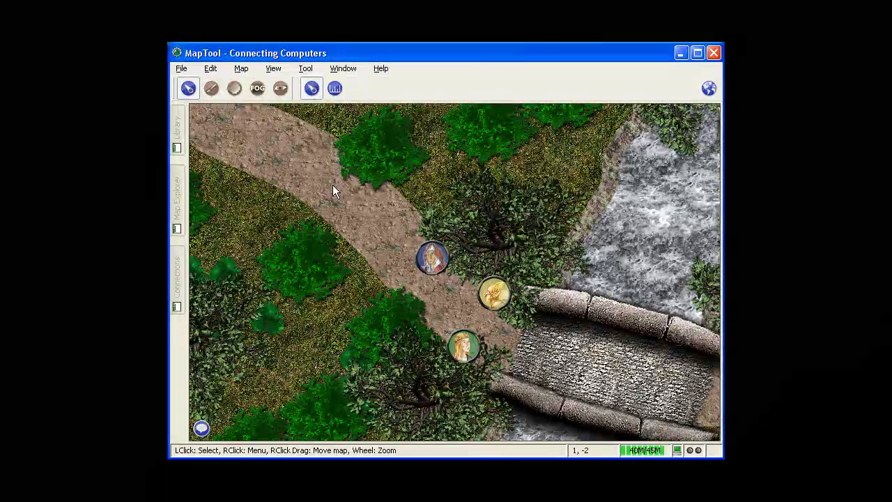
pyautogui.click(305, 69)
pyautogui.click(289, 96)
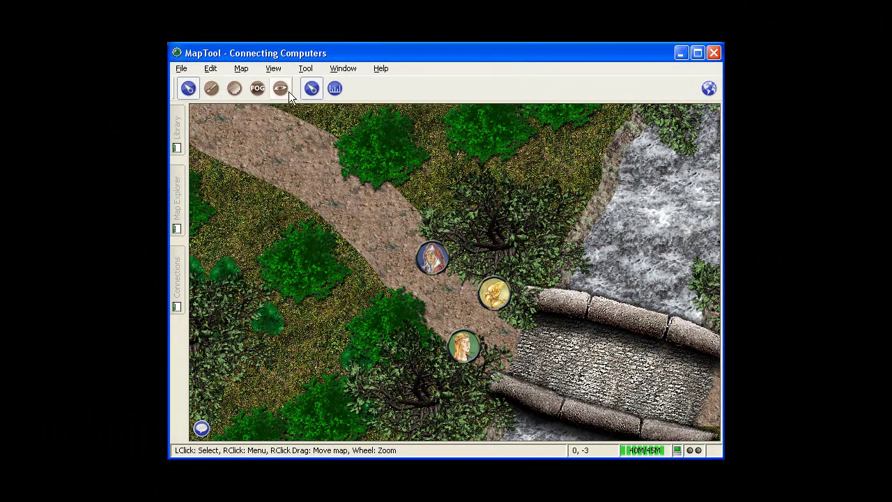
pyautogui.click(307, 69)
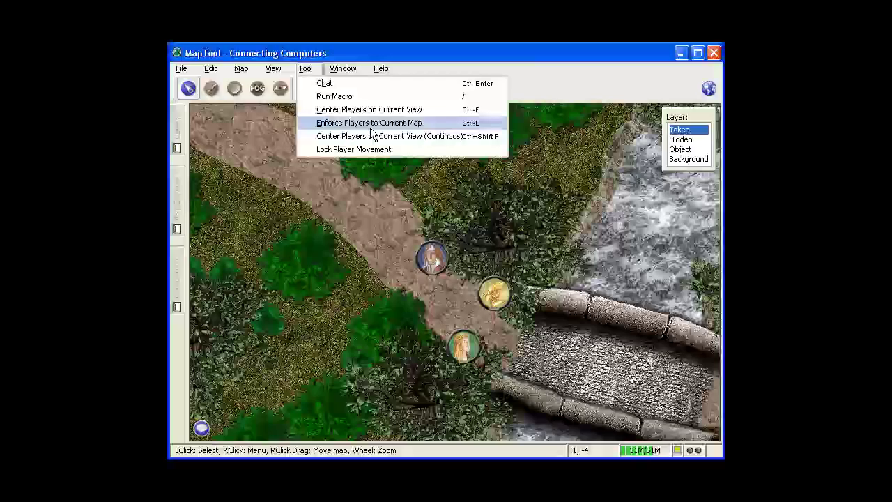
pyautogui.moveTo(377, 68)
pyautogui.click(377, 52)
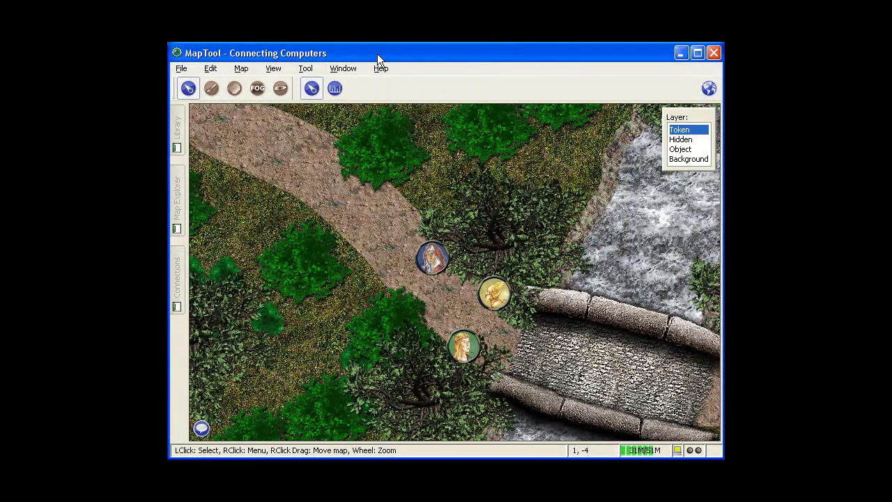
# Step: Add a text label reading "portfowarding.com" on the dirt road just east of the bridge
pyautogui.moveTo(579, 301); pyautogui.dragTo(491, 312)
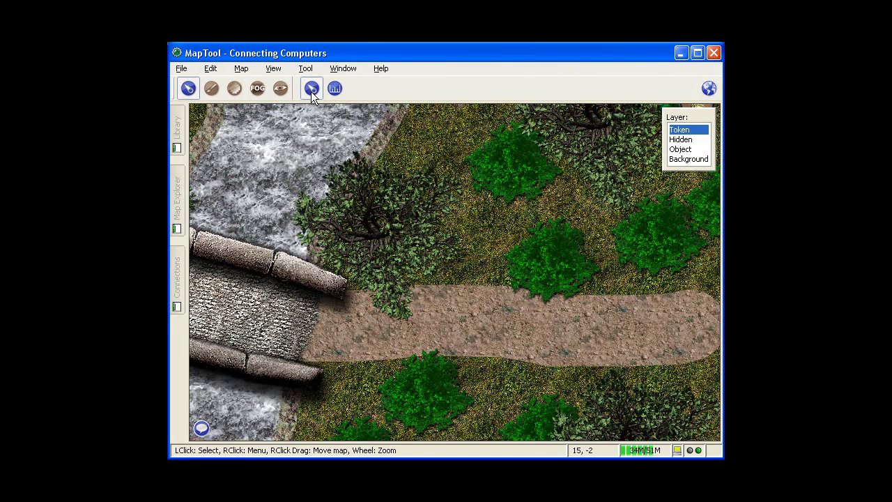
pyautogui.click(211, 89)
pyautogui.click(403, 88)
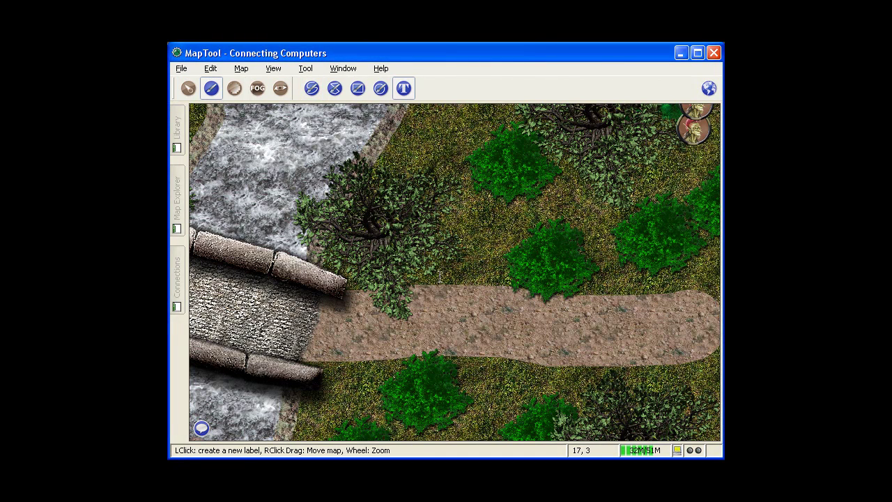
pyautogui.click(463, 315)
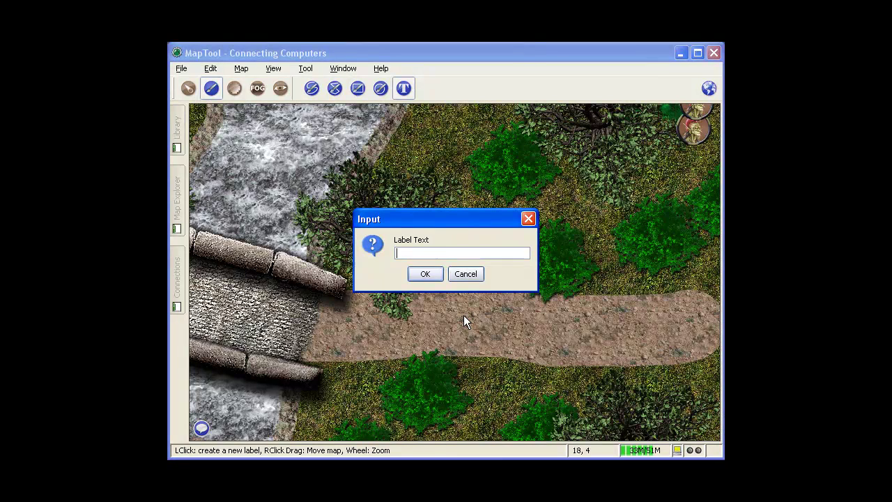
pyautogui.write('portfowarding.com')
pyautogui.press('Return')
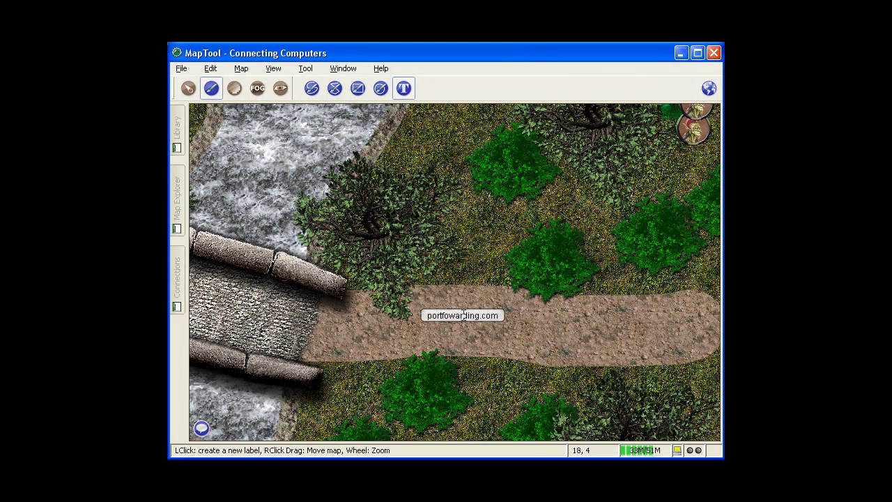